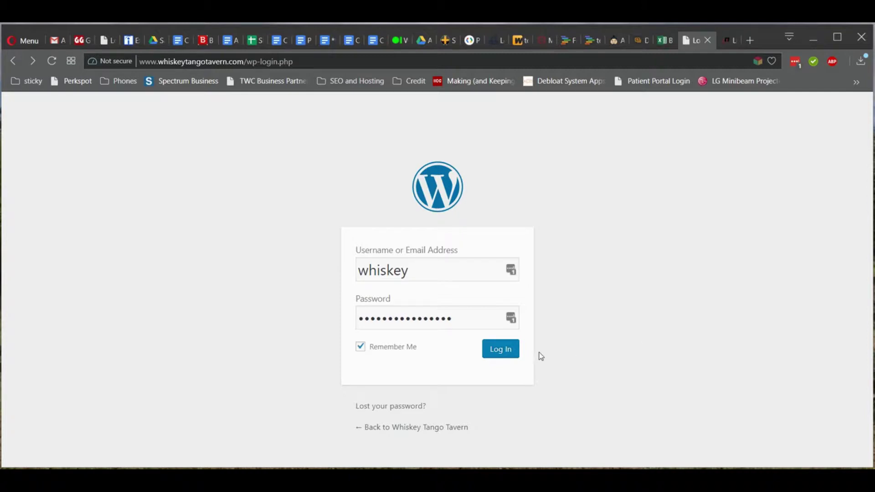
Step: Submit the whiskey login on wp-login.php, which triggers the too-many-invalid-attempts lockout
{"action": "left_click", "coordinate": [507, 354]}
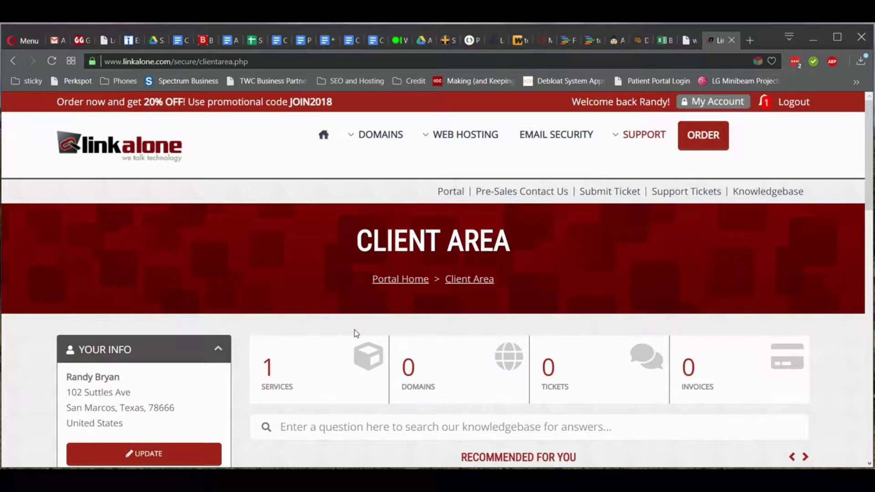
Step: Scroll through the Linkalone client area dashboard, reviewing its one active service and empty domains, tickets and invoices
{"action": "scroll", "coordinate": [356, 333], "scroll_direction": "down", "scroll_amount": 1}
{"action": "scroll", "coordinate": [356, 334], "scroll_direction": "down", "scroll_amount": 2}
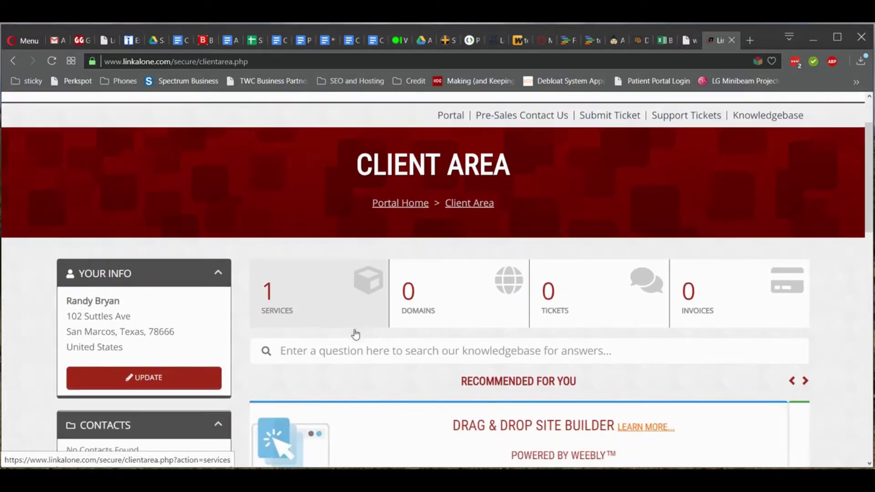
{"action": "scroll", "coordinate": [356, 333], "scroll_direction": "down", "scroll_amount": 1}
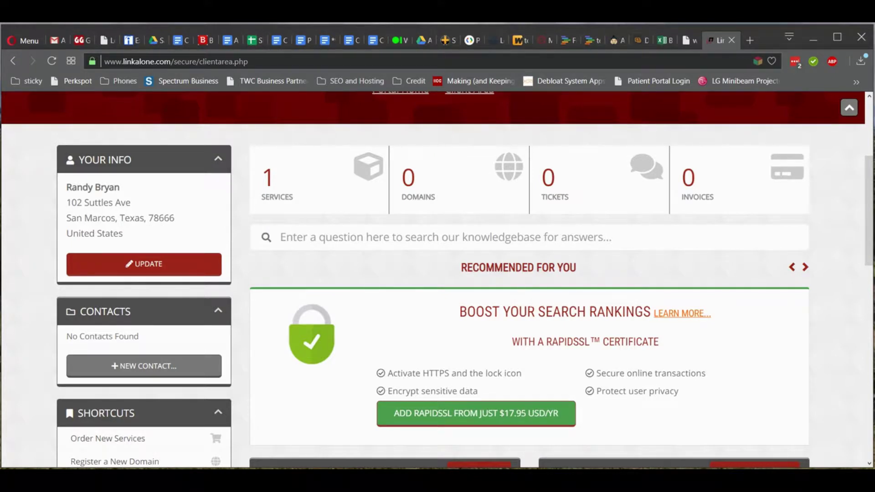
{"action": "scroll", "coordinate": [452, 217], "scroll_direction": "up", "scroll_amount": 2}
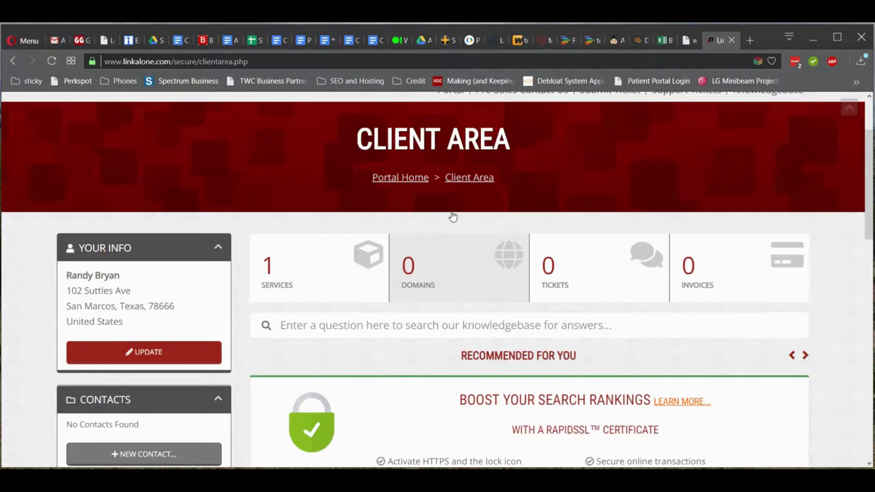
{"action": "scroll", "coordinate": [430, 296], "scroll_direction": "up", "scroll_amount": 2}
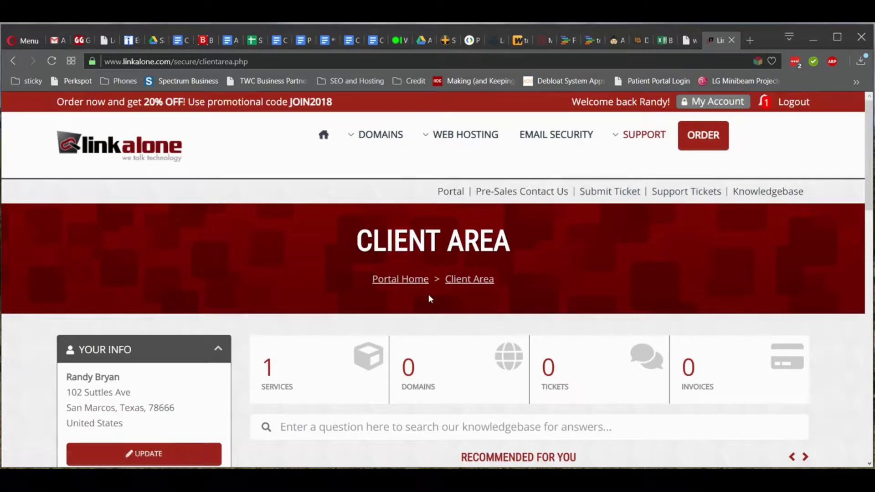
{"action": "scroll", "coordinate": [452, 296], "scroll_direction": "down", "scroll_amount": 3}
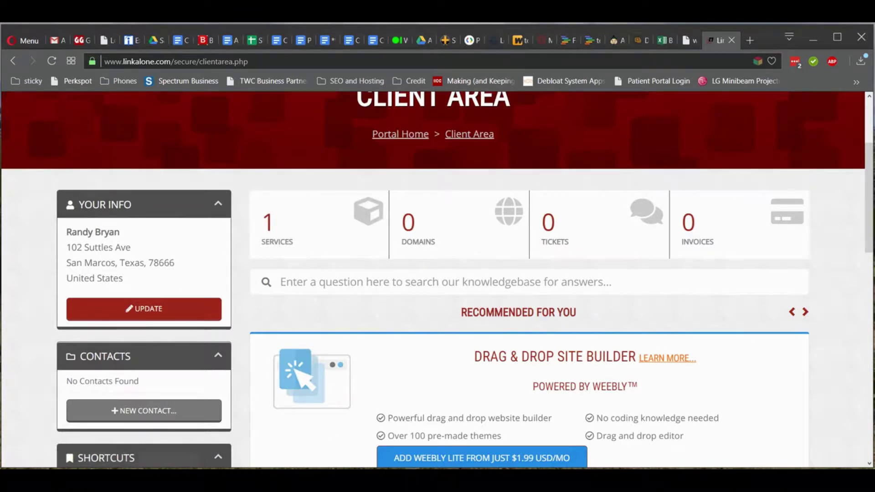
{"action": "scroll", "coordinate": [658, 272], "scroll_direction": "up", "scroll_amount": 3}
{"action": "scroll", "coordinate": [658, 272], "scroll_direction": "down", "scroll_amount": 2}
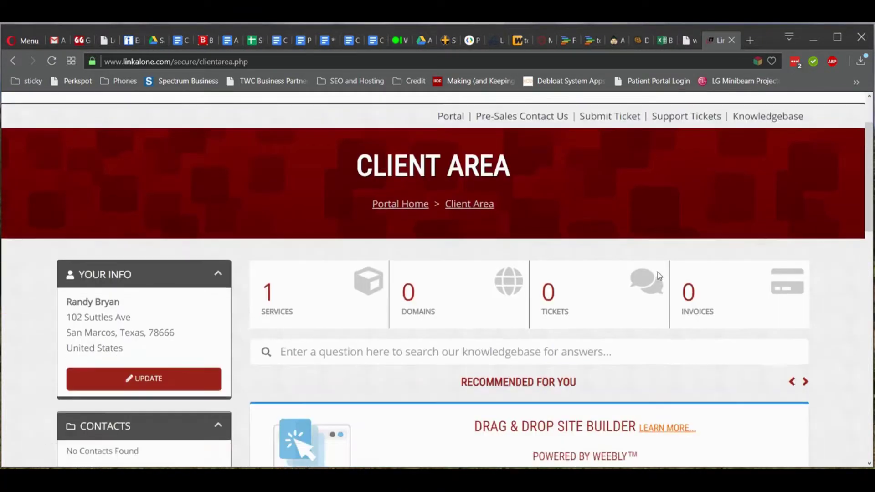
{"action": "scroll", "coordinate": [658, 275], "scroll_direction": "up", "scroll_amount": 2}
{"action": "scroll", "coordinate": [658, 275], "scroll_direction": "down", "scroll_amount": 3}
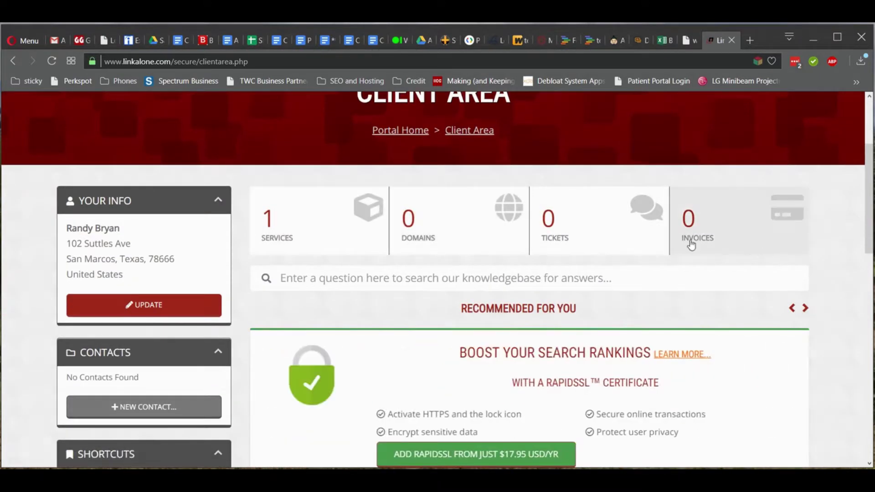
Step: Open My Products & Services and scroll to the annual Dollar Plan for whiskeytangotavern.com
{"action": "left_click", "coordinate": [327, 225]}
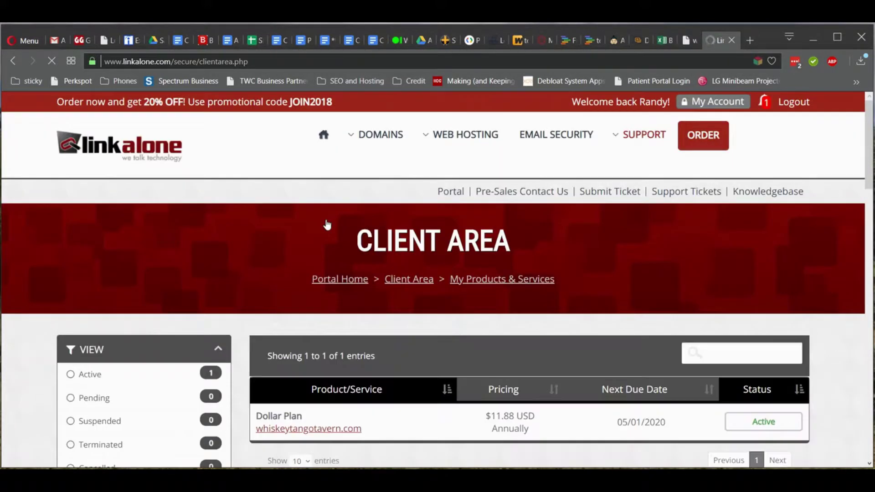
{"action": "scroll", "coordinate": [326, 225], "scroll_direction": "down", "scroll_amount": 4}
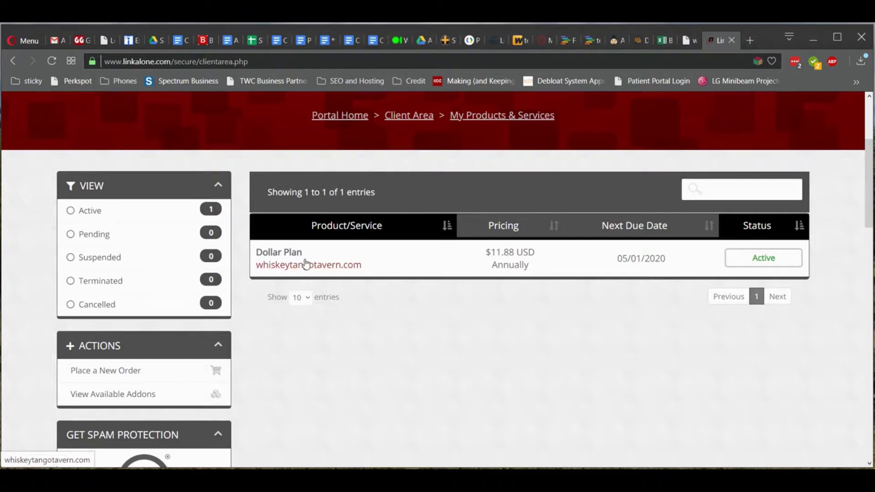
Step: Open the Dollar Plan product details and scroll to its Login to cPanel action
{"action": "left_click", "coordinate": [398, 261]}
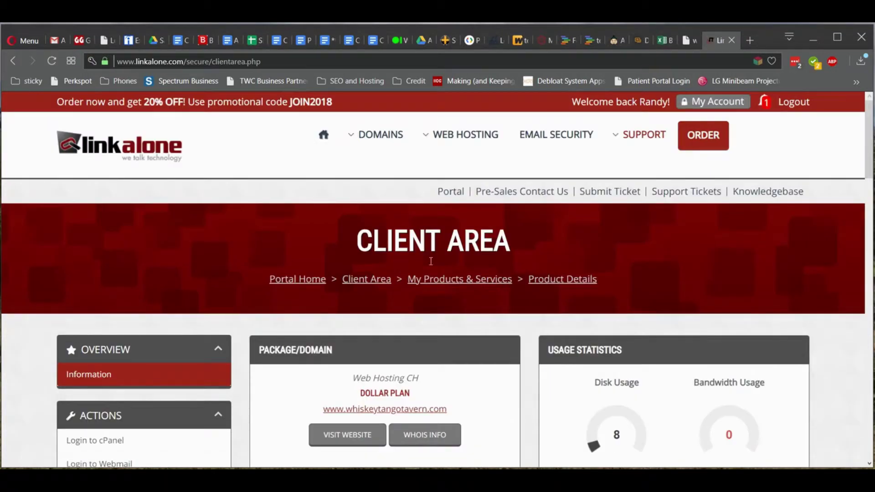
{"action": "scroll", "coordinate": [509, 341], "scroll_direction": "down", "scroll_amount": 1}
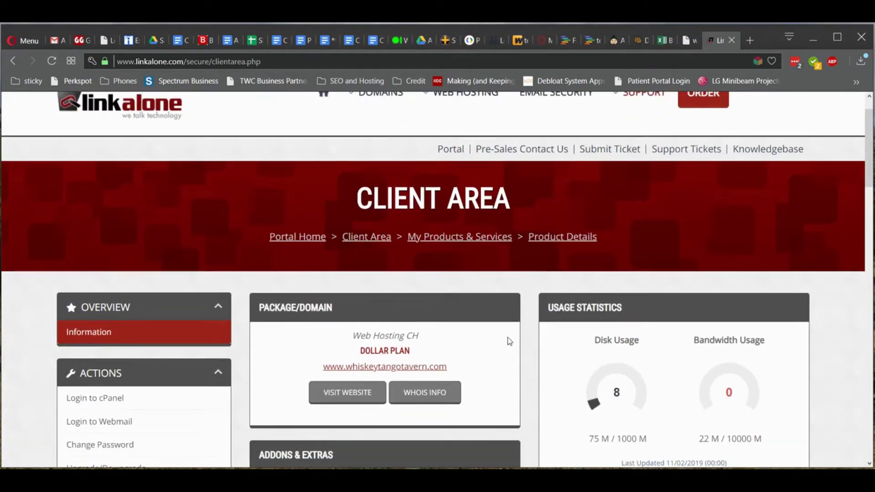
{"action": "scroll", "coordinate": [509, 341], "scroll_direction": "down", "scroll_amount": 1}
{"action": "scroll", "coordinate": [509, 341], "scroll_direction": "down", "scroll_amount": 1}
{"action": "scroll", "coordinate": [509, 341], "scroll_direction": "down", "scroll_amount": 1}
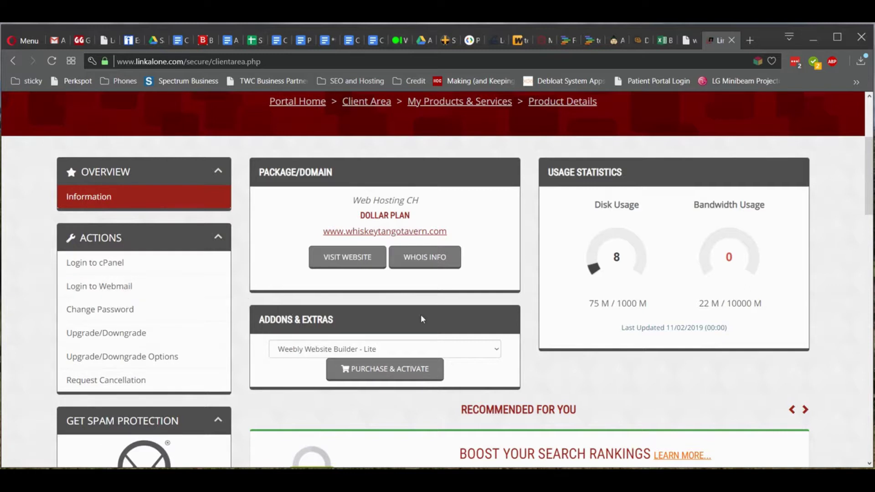
{"action": "scroll", "coordinate": [599, 388], "scroll_direction": "down", "scroll_amount": 2}
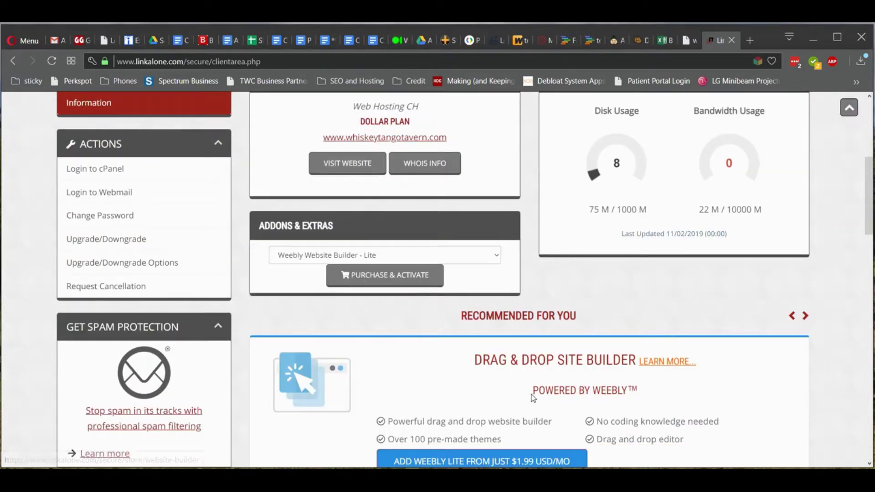
{"action": "scroll", "coordinate": [610, 392], "scroll_direction": "up", "scroll_amount": 3}
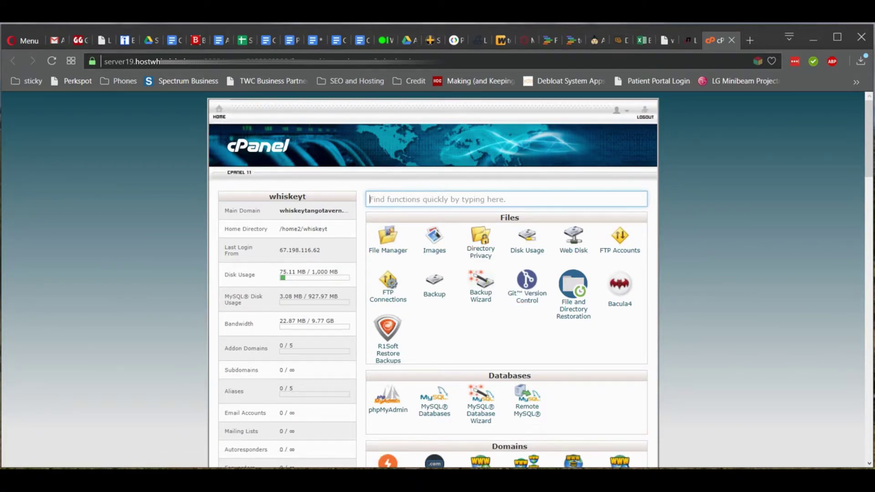
Step: Open File Manager via a 'file' search and select better-wp-security in public_html/wp-content/plugins
{"action": "type", "text": "file"}
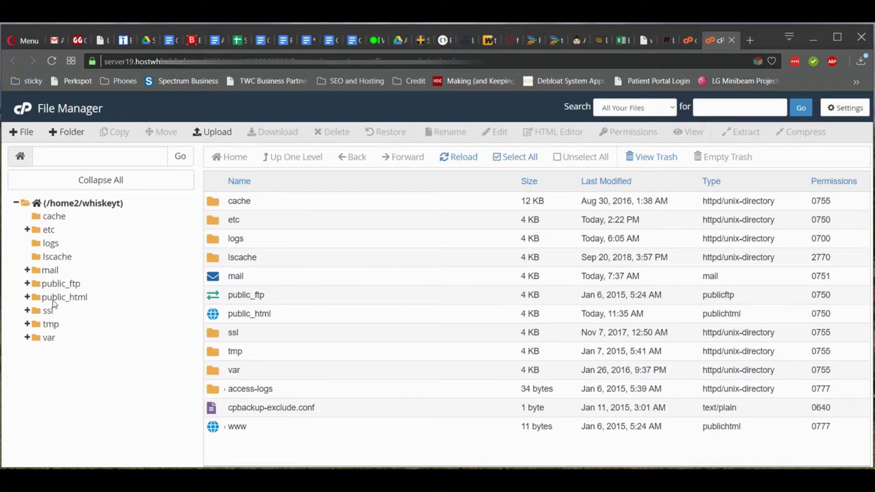
{"action": "left_click", "coordinate": [55, 299]}
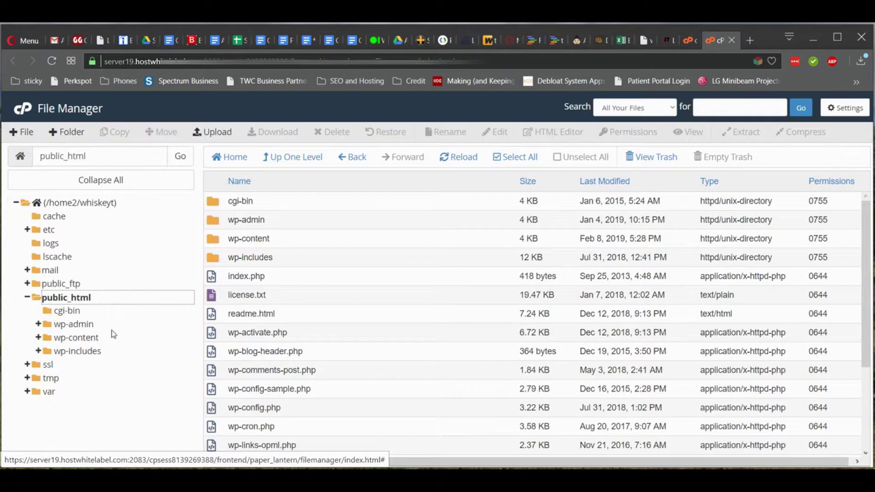
{"action": "left_click", "coordinate": [78, 339]}
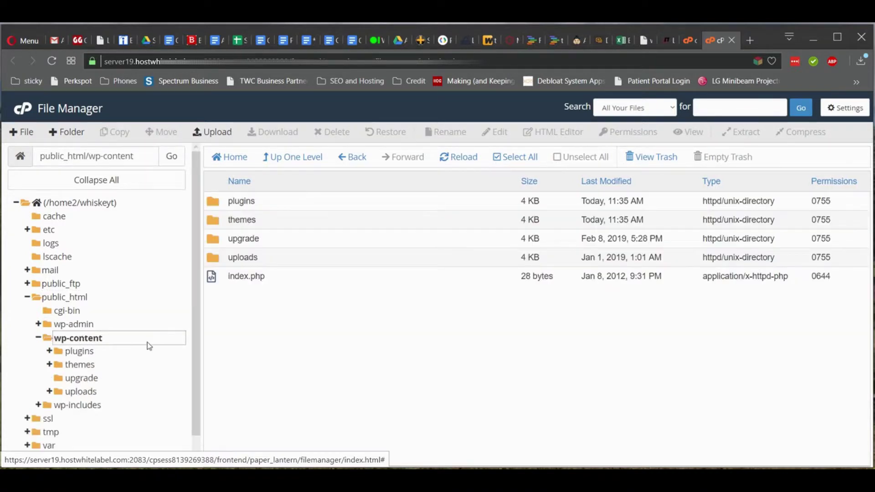
{"action": "left_click", "coordinate": [81, 352]}
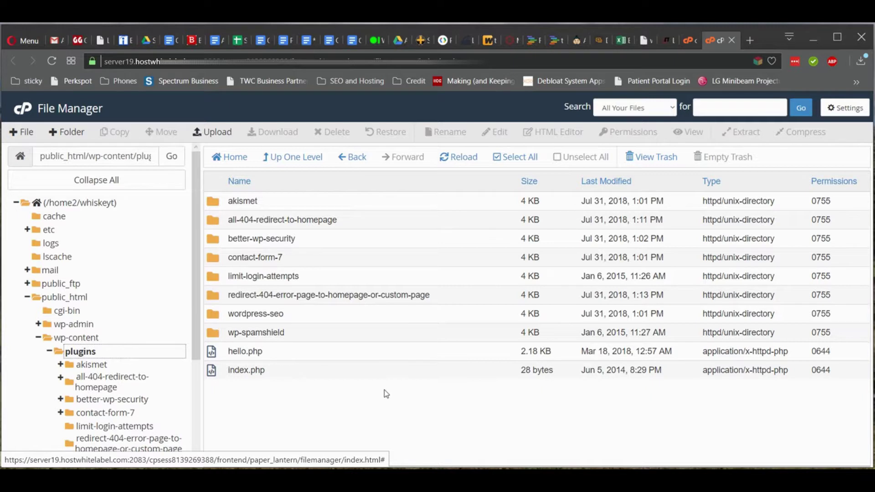
{"action": "left_click", "coordinate": [298, 244]}
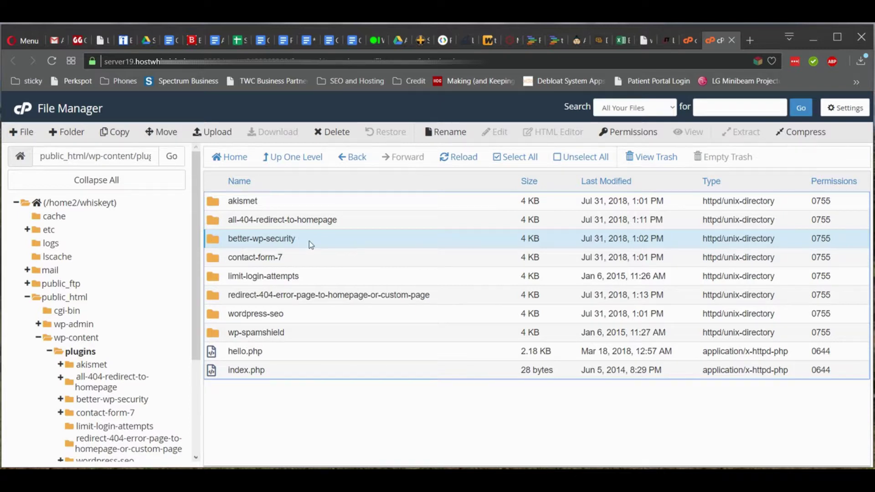
Step: Disable iThemes Security by renaming its better-wp-security folder to better-wp-security-old
{"action": "right_click", "coordinate": [311, 245]}
{"action": "left_click", "coordinate": [347, 286]}
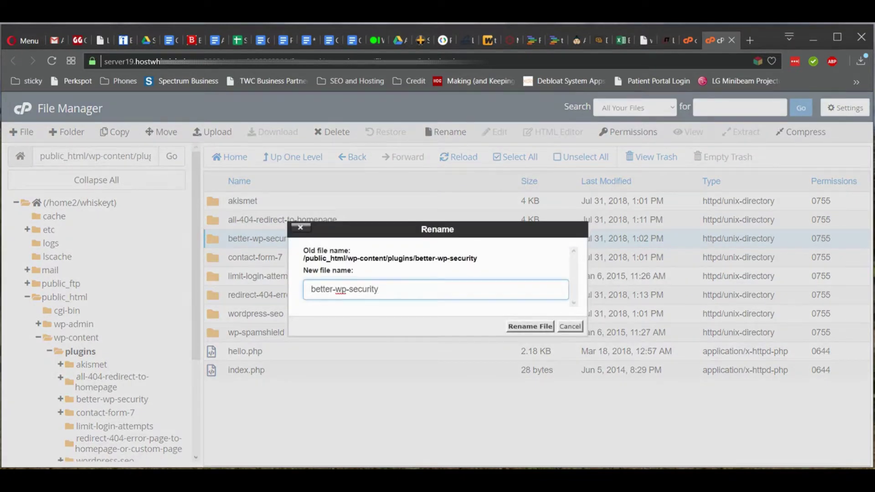
{"action": "type", "text": "old"}
{"action": "left_click", "coordinate": [519, 325]}
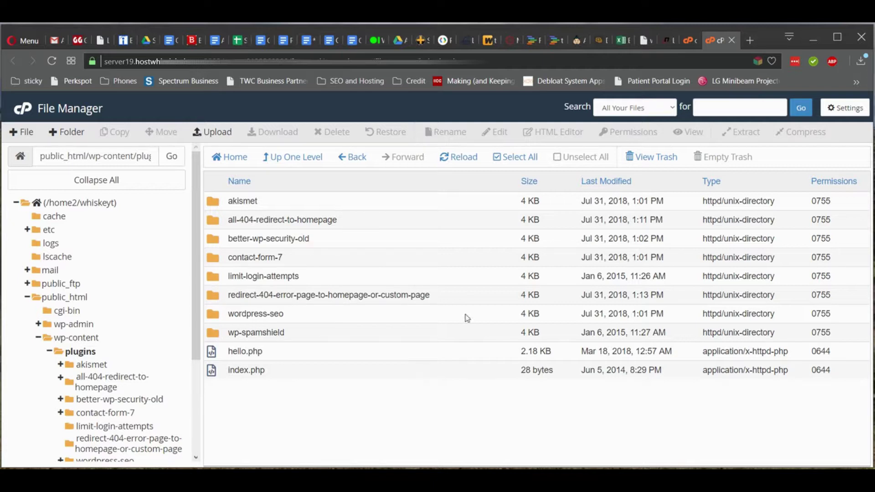
Step: Return to the wp-login tab and sign in as whiskey to the Whiskey Tango Tavern dashboard
{"action": "left_click", "coordinate": [647, 44]}
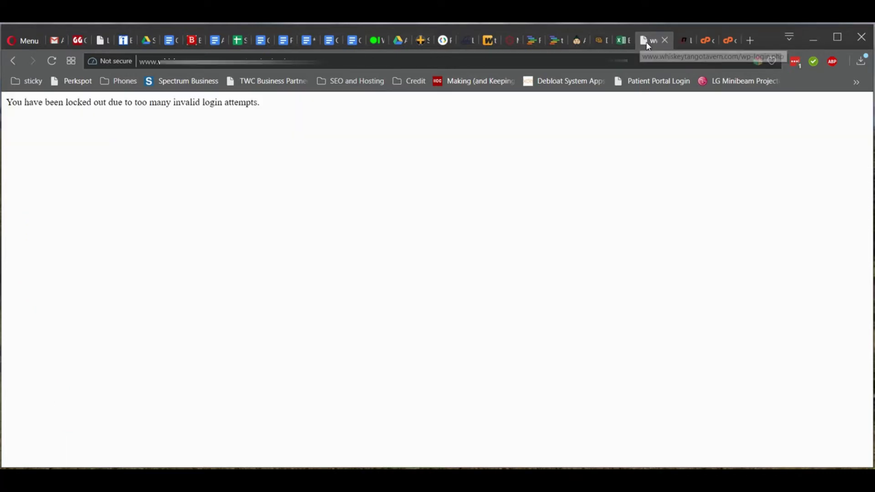
{"action": "left_click", "coordinate": [11, 67]}
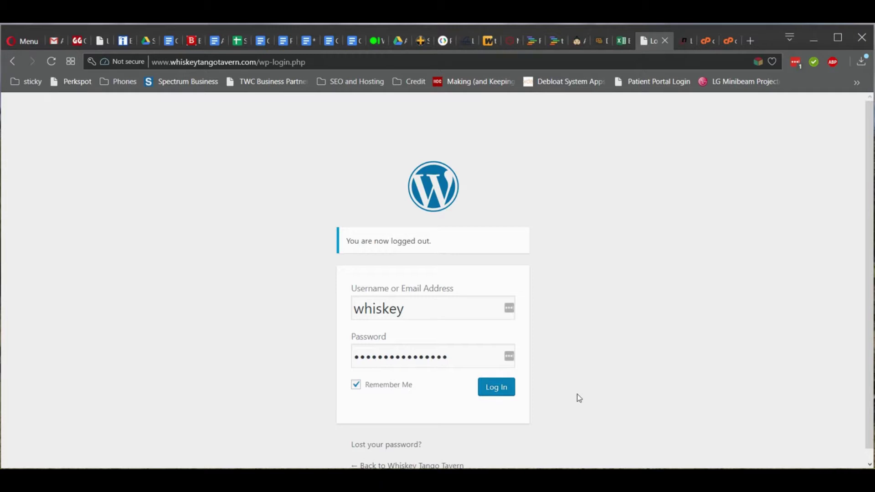
{"action": "left_click", "coordinate": [501, 395]}
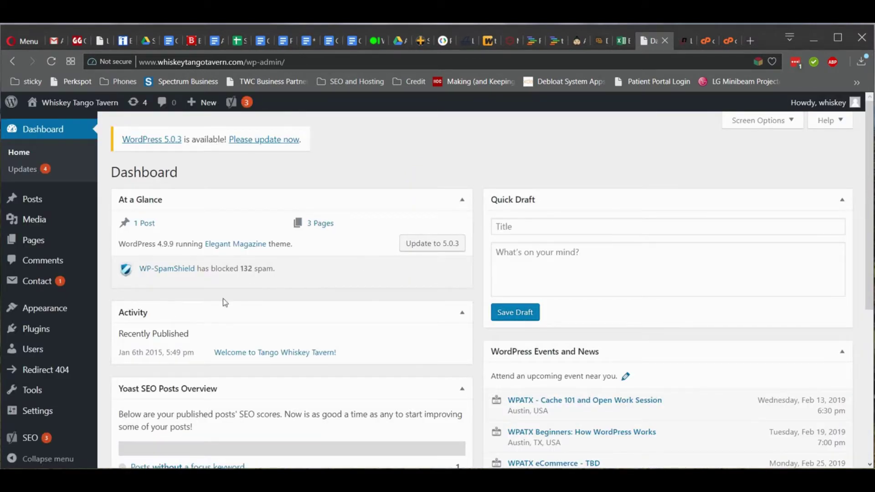
Step: Reactivate iThemes Security from the installed Plugins list, leaving six plugins active
{"action": "mouse_move", "coordinate": [35, 329]}
{"action": "left_click", "coordinate": [52, 332]}
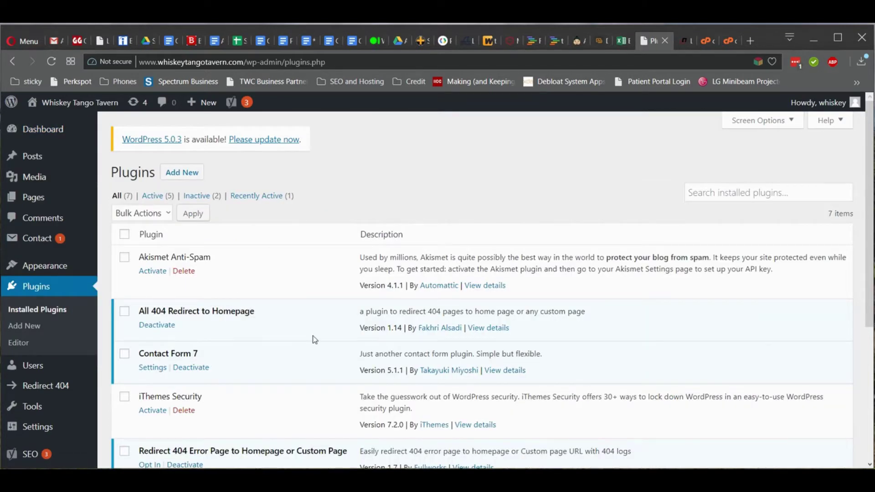
{"action": "scroll", "coordinate": [313, 339], "scroll_direction": "down", "scroll_amount": 2}
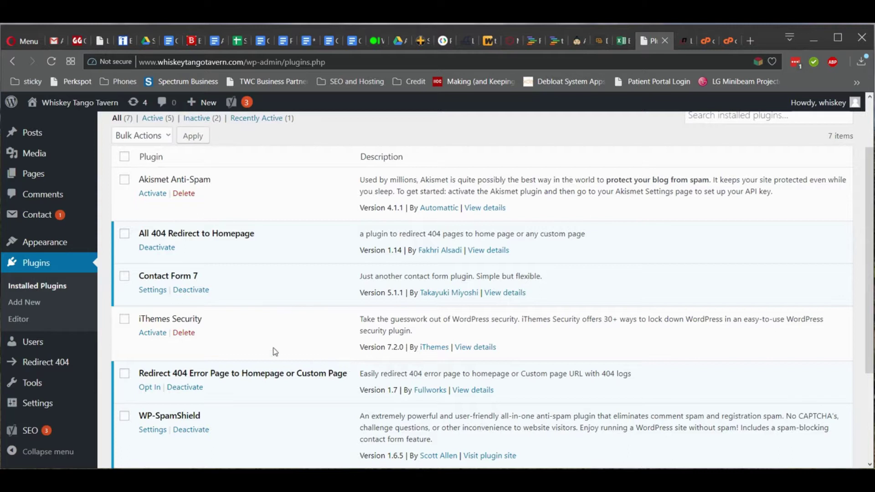
{"action": "left_click", "coordinate": [153, 333]}
{"action": "scroll", "coordinate": [237, 333], "scroll_direction": "down", "scroll_amount": 2}
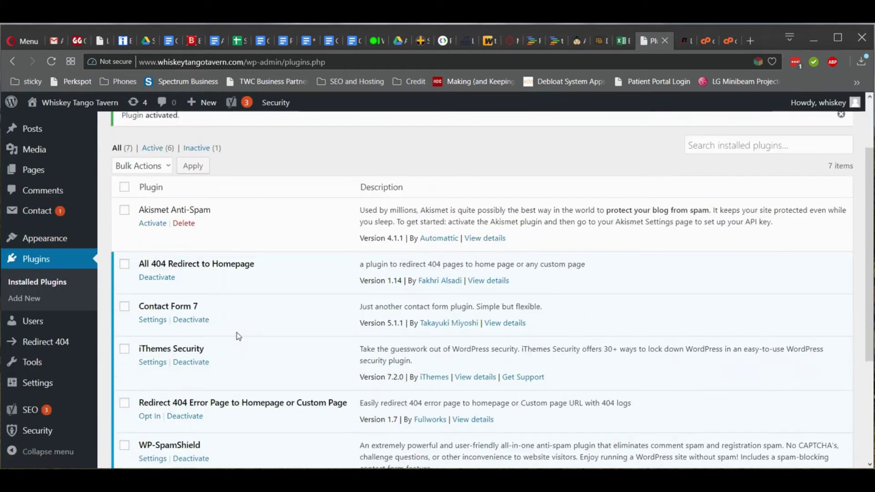
Step: Open iThemes Security's Global Settings configuration
{"action": "left_click", "coordinate": [152, 362]}
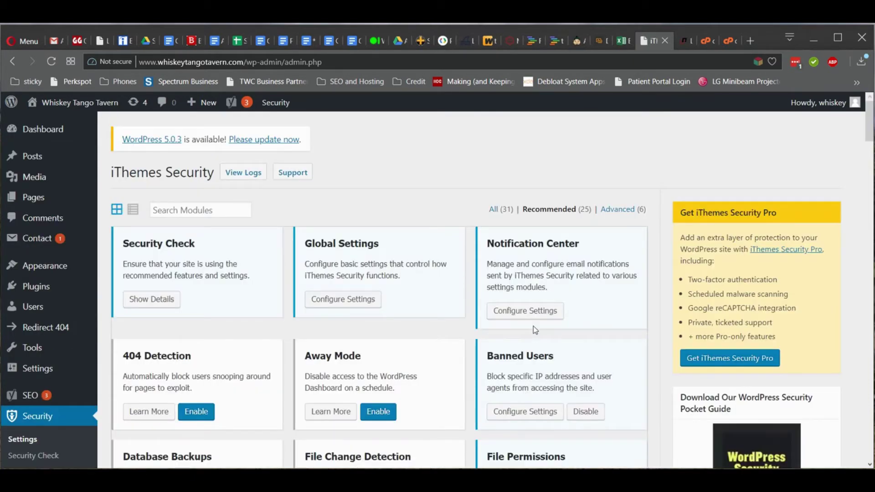
{"action": "scroll", "coordinate": [411, 315], "scroll_direction": "down", "scroll_amount": 1}
{"action": "left_click", "coordinate": [352, 281]}
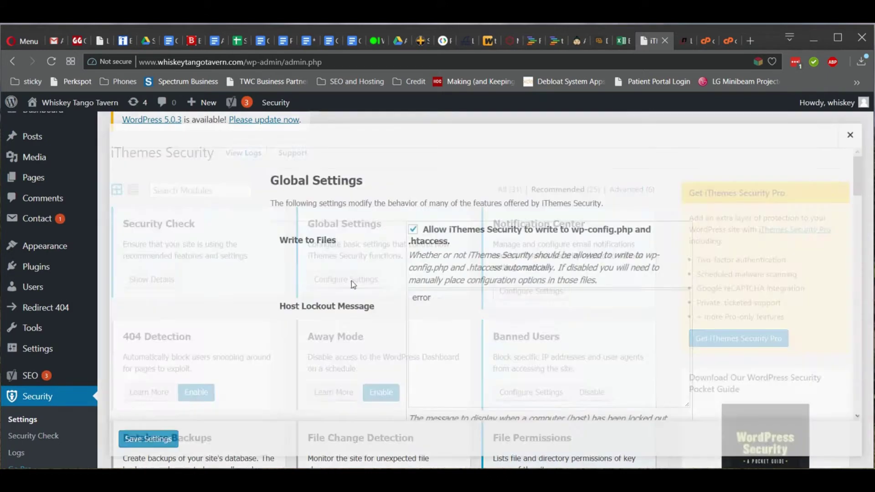
{"action": "scroll", "coordinate": [397, 330], "scroll_direction": "down", "scroll_amount": 3}
{"action": "scroll", "coordinate": [398, 330], "scroll_direction": "down", "scroll_amount": 2}
{"action": "scroll", "coordinate": [397, 330], "scroll_direction": "down", "scroll_amount": 1}
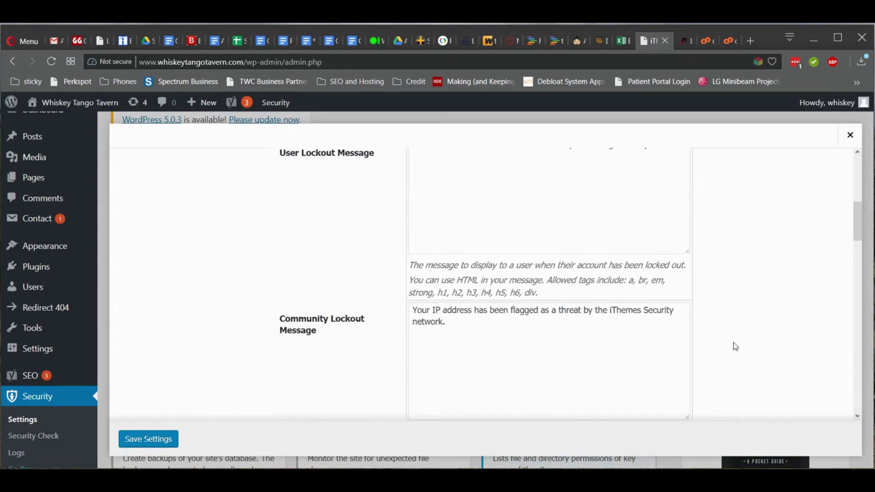
{"action": "scroll", "coordinate": [571, 308], "scroll_direction": "down", "scroll_amount": 1}
{"action": "scroll", "coordinate": [571, 308], "scroll_direction": "down", "scroll_amount": 2}
{"action": "scroll", "coordinate": [571, 308], "scroll_direction": "down", "scroll_amount": 1}
{"action": "scroll", "coordinate": [469, 328], "scroll_direction": "down", "scroll_amount": 1}
{"action": "scroll", "coordinate": [469, 328], "scroll_direction": "down", "scroll_amount": 2}
{"action": "scroll", "coordinate": [469, 328], "scroll_direction": "down", "scroll_amount": 3}
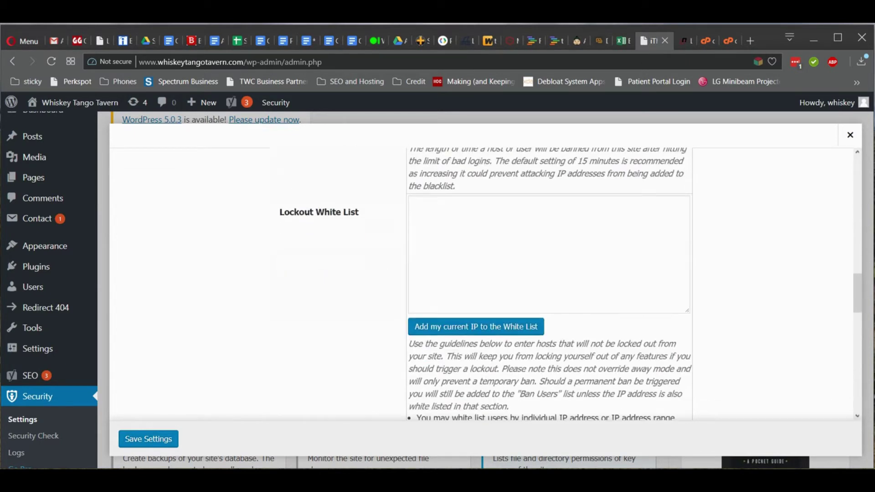
{"action": "left_click", "coordinate": [470, 327]}
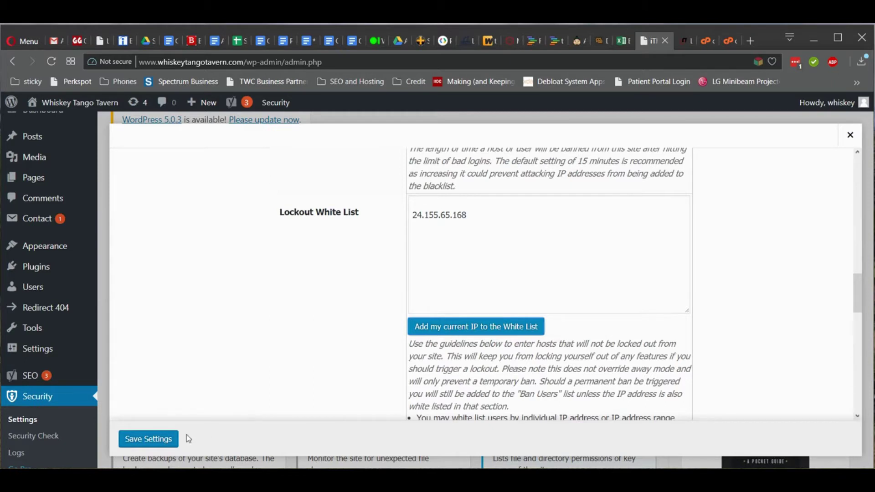
{"action": "left_click", "coordinate": [155, 437]}
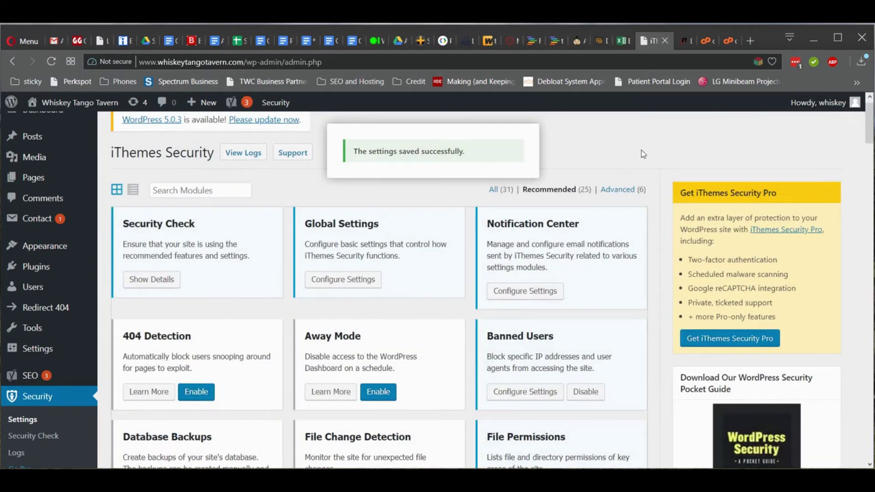
Step: Log out of WordPress as whiskey and tick Remember Me on the login form
{"action": "left_click", "coordinate": [828, 110]}
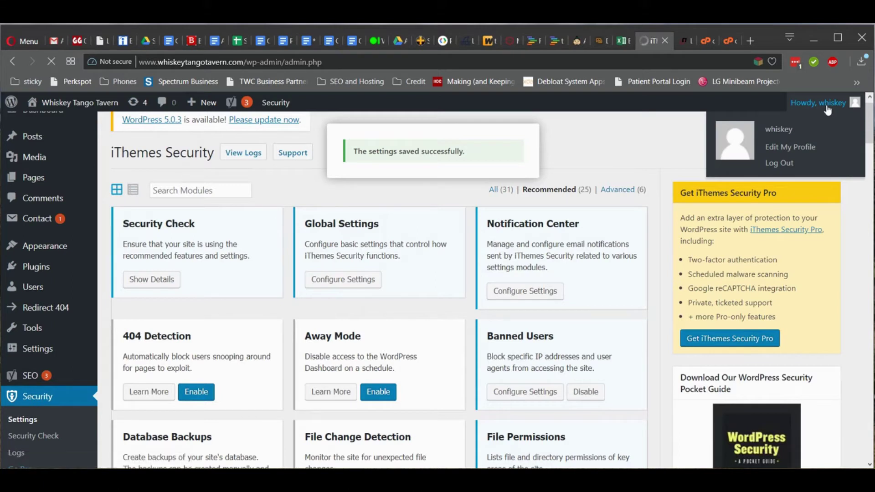
{"action": "mouse_move", "coordinate": [821, 103]}
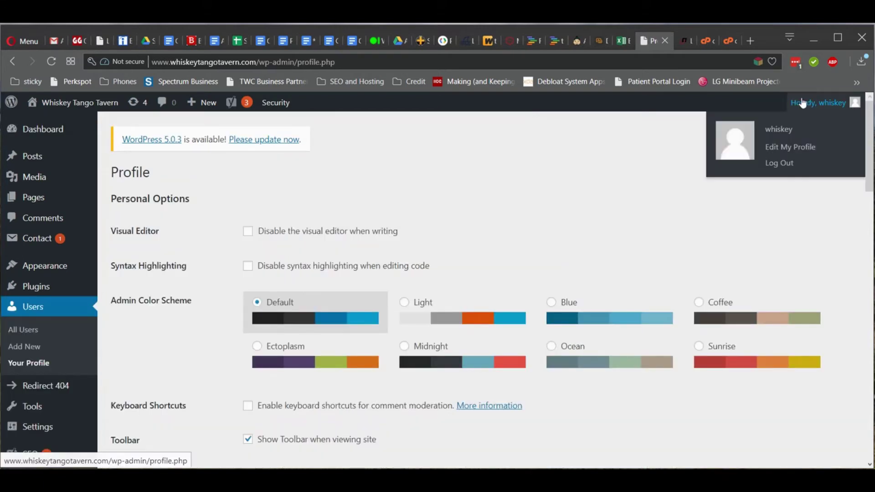
{"action": "left_click", "coordinate": [783, 166]}
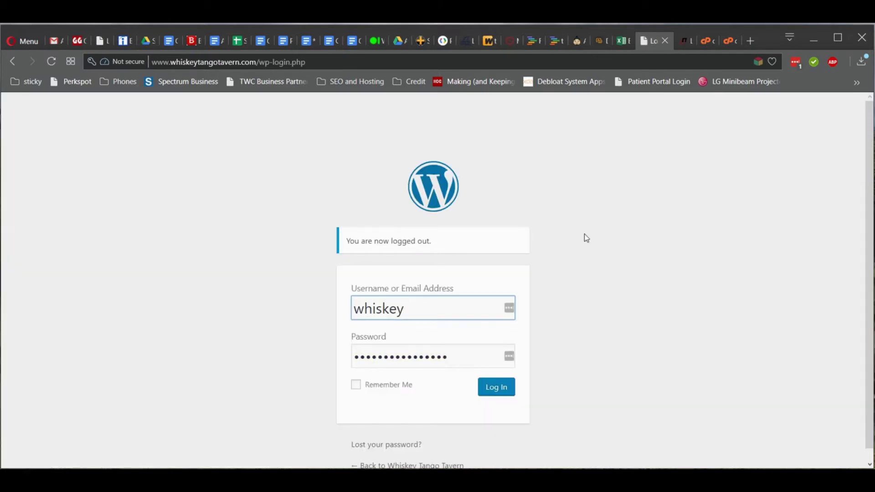
{"action": "left_click", "coordinate": [356, 386]}
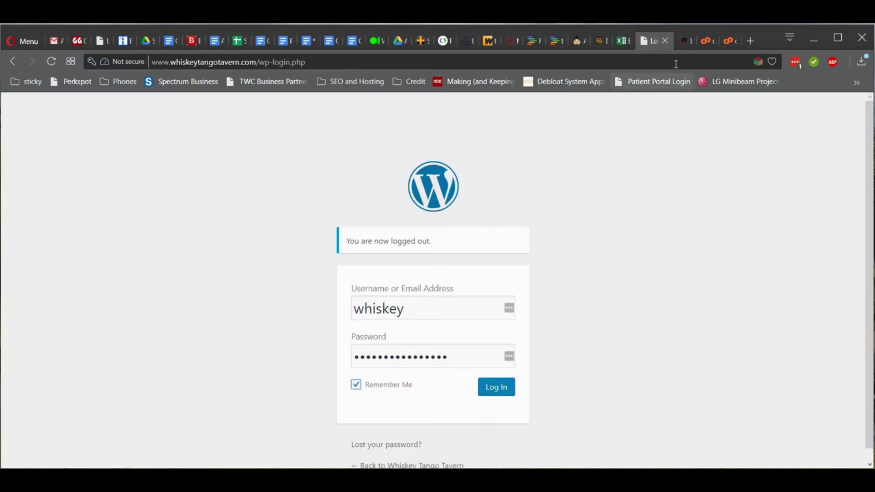
Step: In File Manager, rename better-wp-security-old to better-wp-security by deleting the '-old' suffix
{"action": "left_click", "coordinate": [730, 42]}
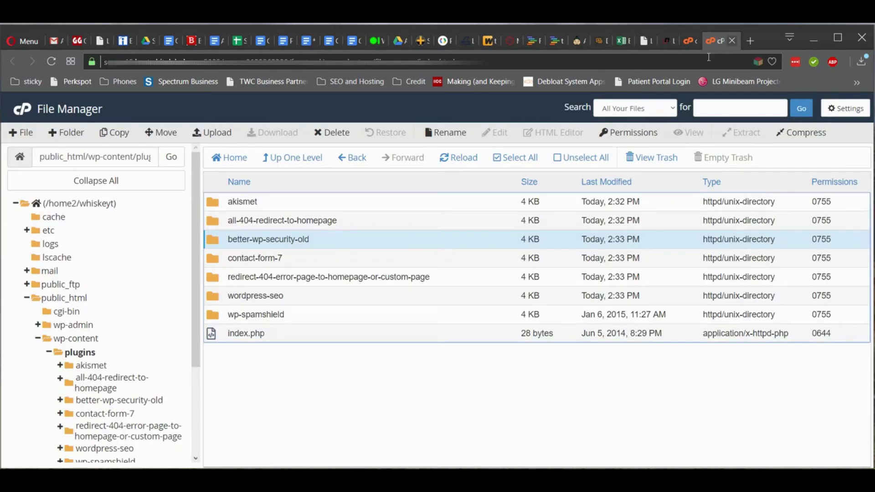
{"action": "right_click", "coordinate": [327, 241]}
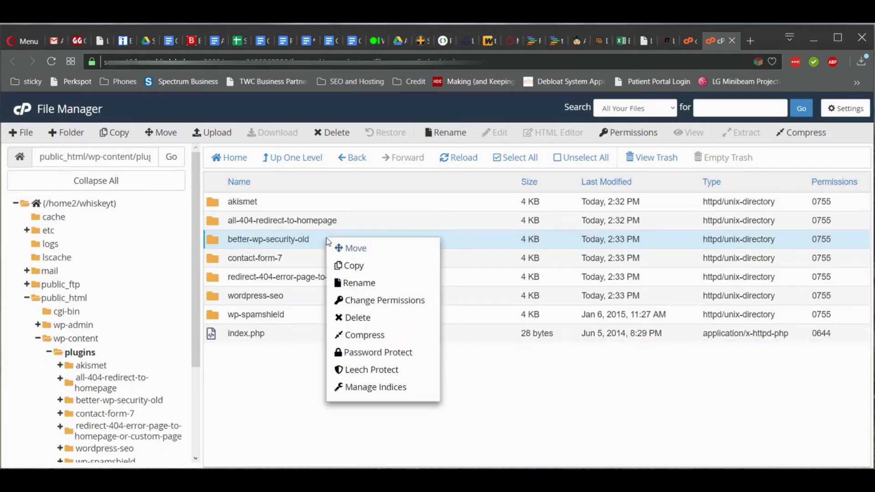
{"action": "left_click", "coordinate": [363, 284]}
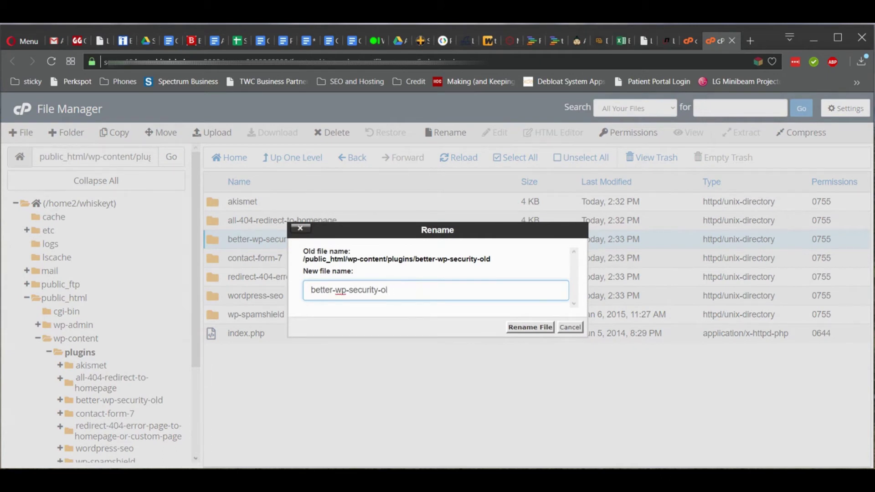
{"action": "key", "text": "BackSpace"}
{"action": "left_click", "coordinate": [525, 327]}
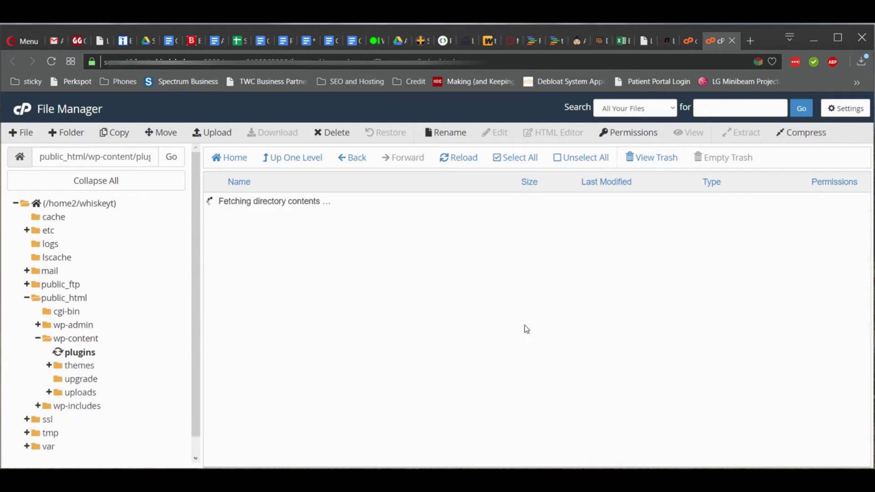
Step: Log back into WordPress and go to the Plugins page
{"action": "left_click", "coordinate": [644, 39]}
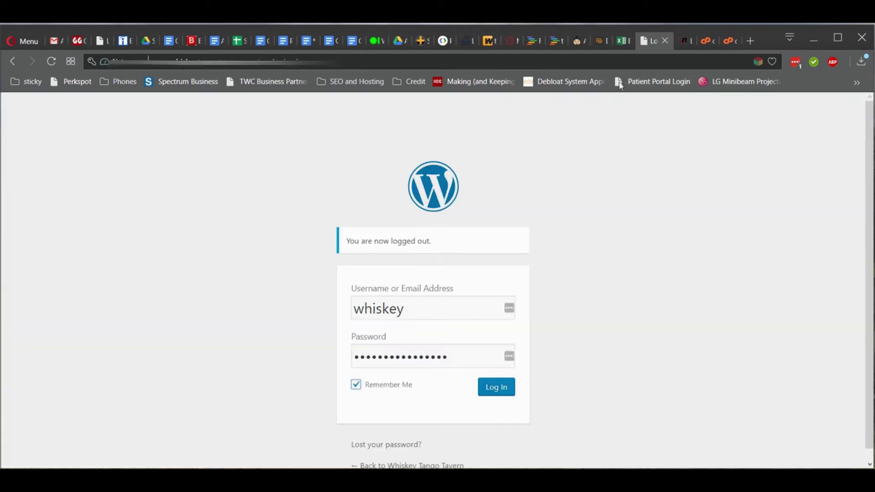
{"action": "left_click", "coordinate": [506, 393]}
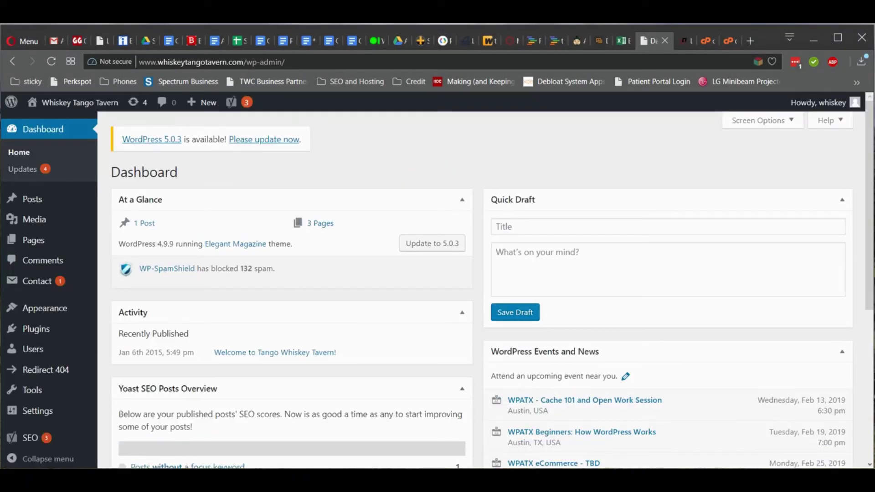
{"action": "left_click", "coordinate": [36, 333]}
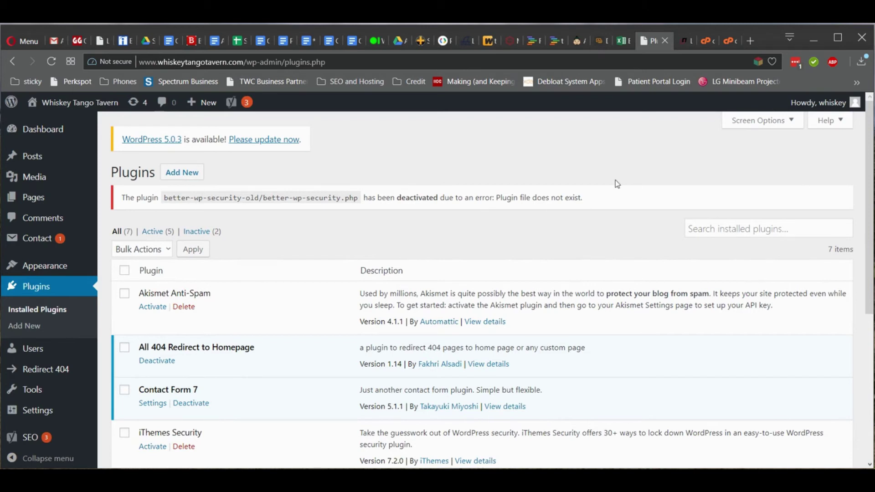
Step: Activate iThemes Security in the plugins list, then go to its Settings page
{"action": "scroll", "coordinate": [310, 298], "scroll_direction": "down", "scroll_amount": 2}
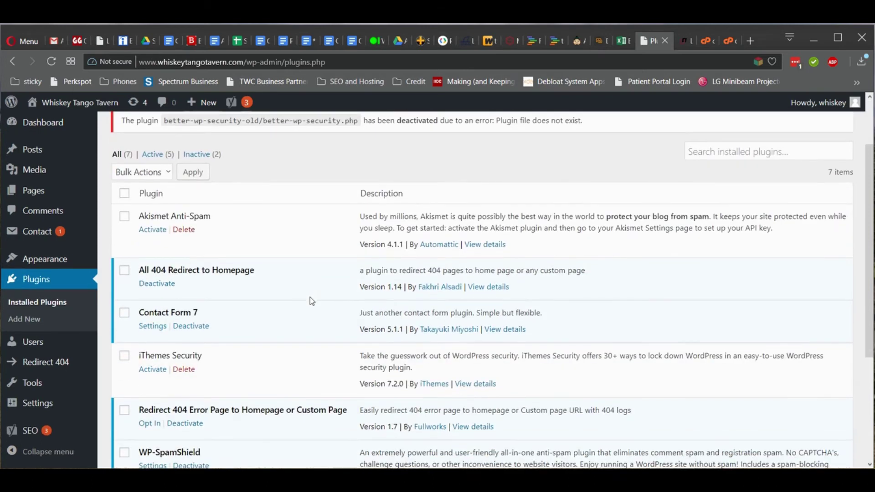
{"action": "left_click", "coordinate": [155, 370]}
{"action": "scroll", "coordinate": [286, 381], "scroll_direction": "down", "scroll_amount": 2}
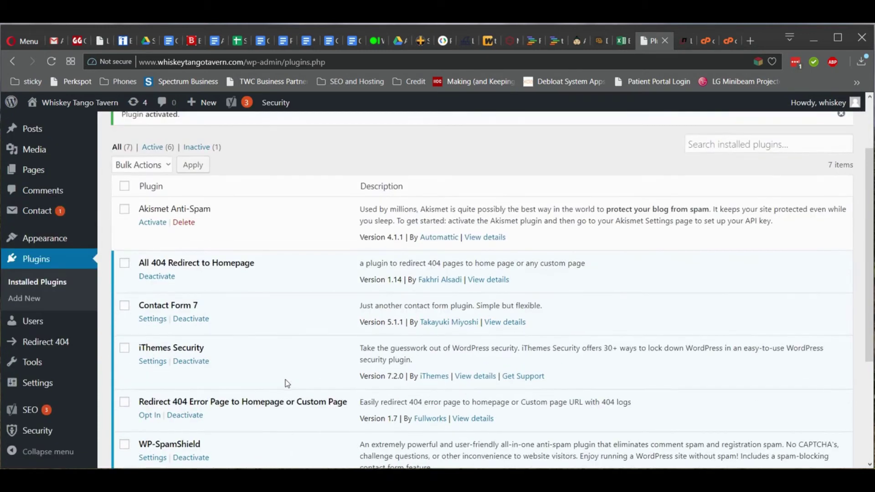
{"action": "left_click", "coordinate": [159, 365]}
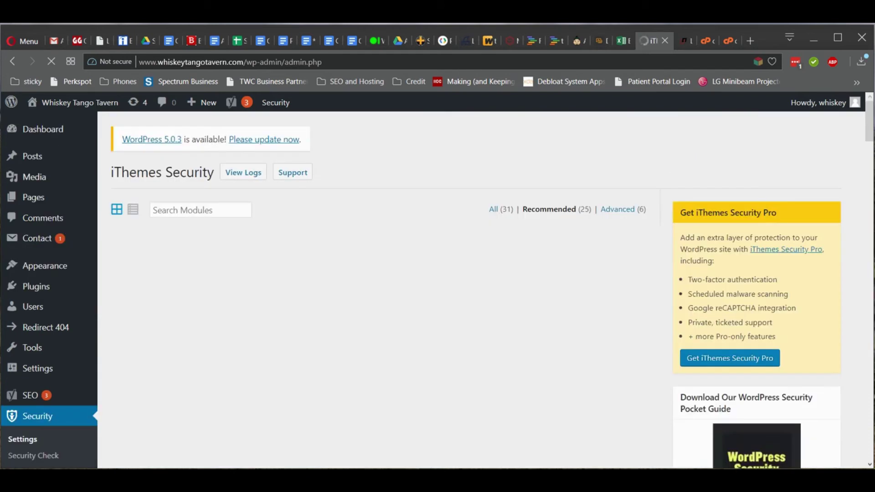
{"action": "left_click", "coordinate": [351, 302]}
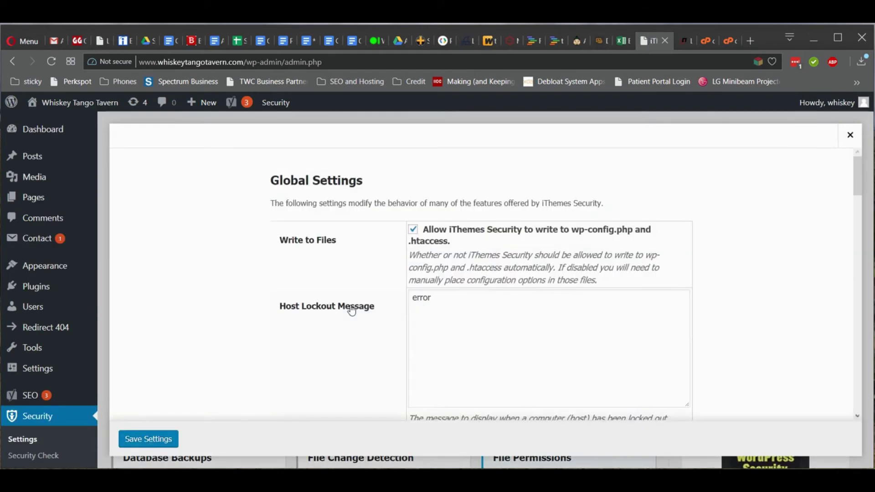
{"action": "scroll", "coordinate": [484, 283], "scroll_direction": "down", "scroll_amount": 2}
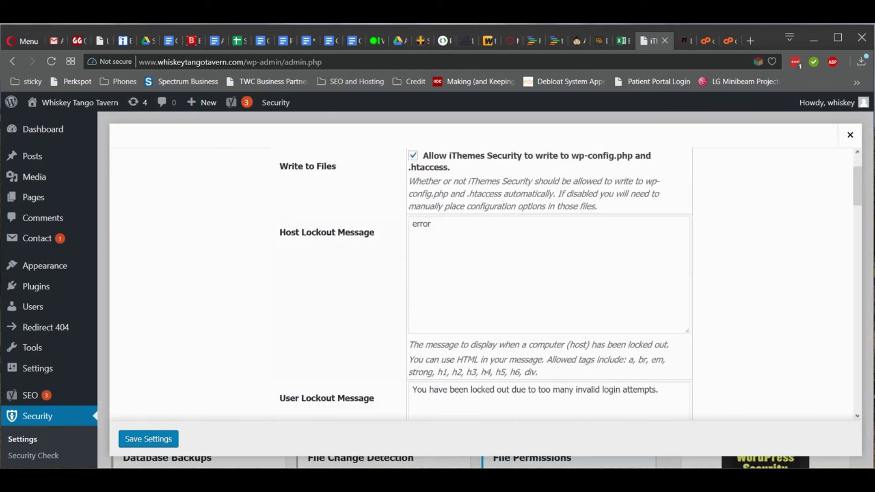
{"action": "scroll", "coordinate": [483, 282], "scroll_direction": "down", "scroll_amount": 4}
{"action": "scroll", "coordinate": [483, 283], "scroll_direction": "down", "scroll_amount": 2}
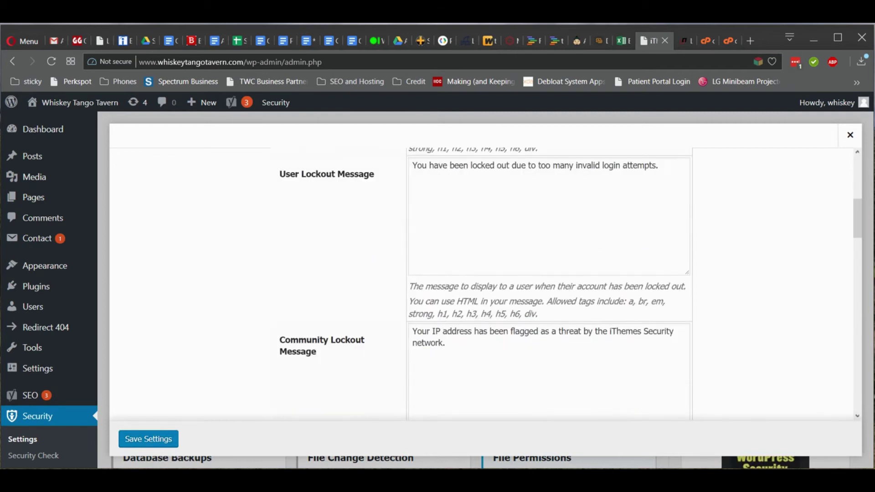
{"action": "scroll", "coordinate": [539, 331], "scroll_direction": "down", "scroll_amount": 2}
{"action": "scroll", "coordinate": [539, 331], "scroll_direction": "down", "scroll_amount": 3}
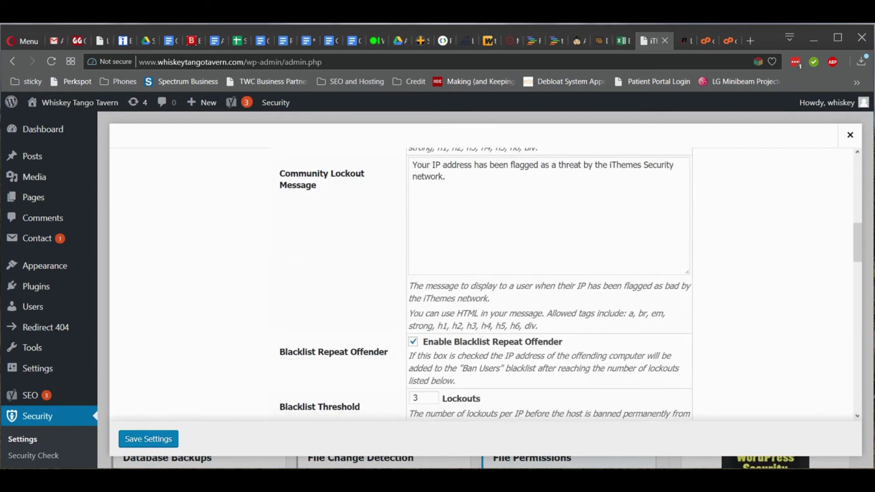
{"action": "scroll", "coordinate": [540, 331], "scroll_direction": "down", "scroll_amount": 3}
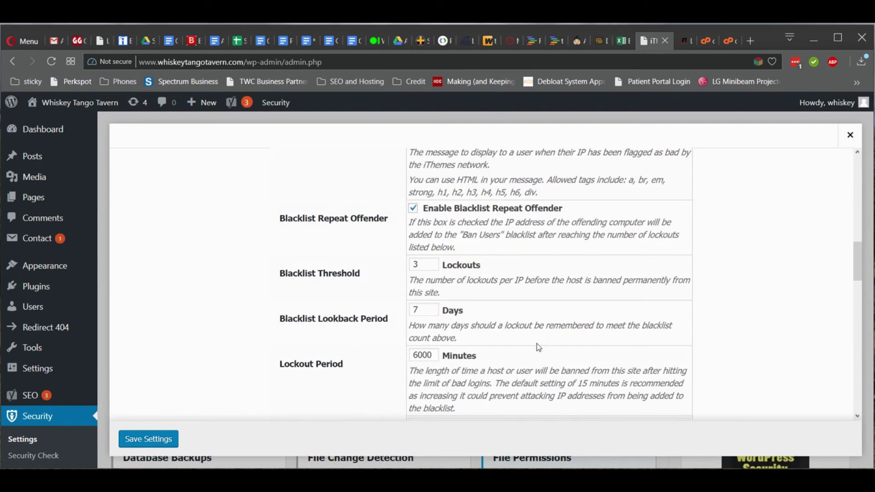
{"action": "scroll", "coordinate": [539, 347], "scroll_direction": "down", "scroll_amount": 2}
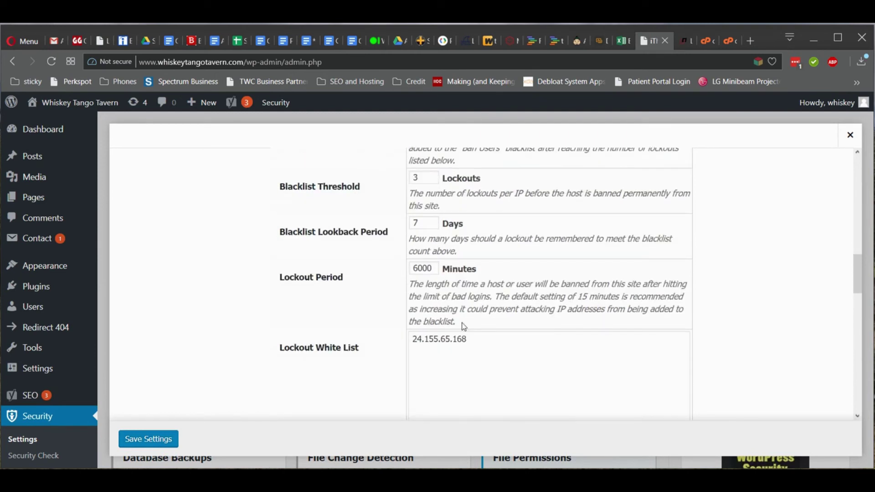
{"action": "scroll", "coordinate": [464, 326], "scroll_direction": "up", "scroll_amount": 1}
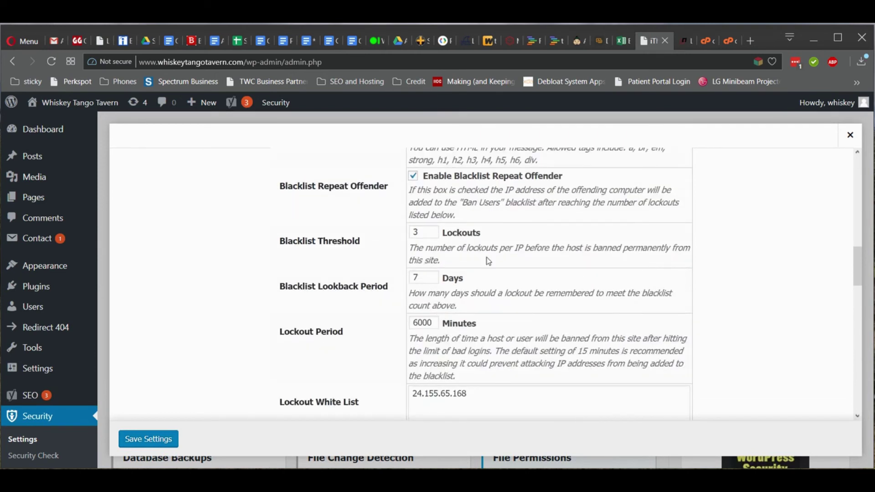
{"action": "scroll", "coordinate": [224, 349], "scroll_direction": "up", "scroll_amount": 5}
{"action": "scroll", "coordinate": [224, 349], "scroll_direction": "up", "scroll_amount": 5}
{"action": "left_click", "coordinate": [151, 440]}
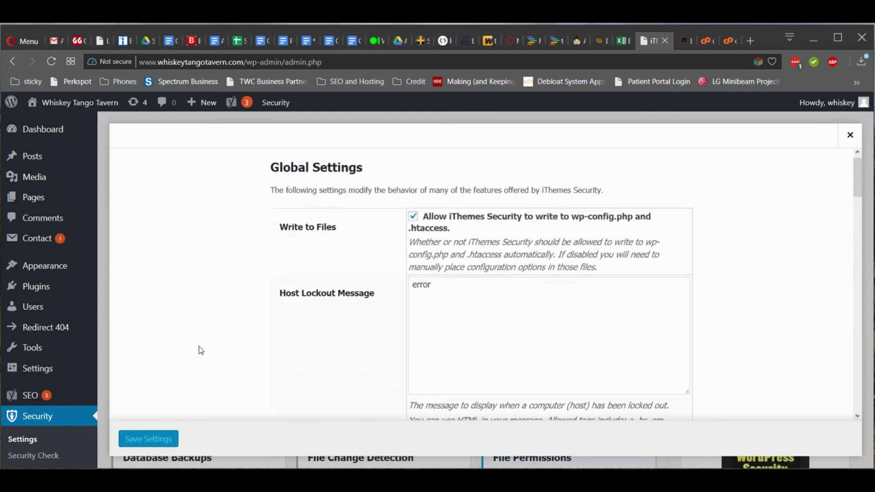